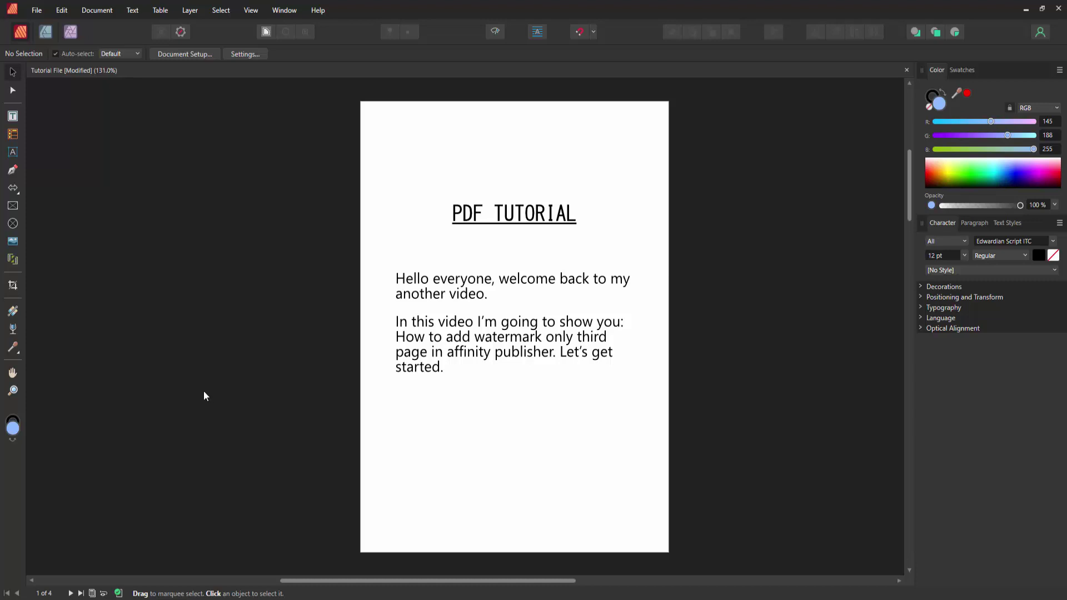
Step: Show the Pages panel with thumbnails of all four document pages
click(279, 12)
click(309, 197)
scroll(99, 295, down, 2)
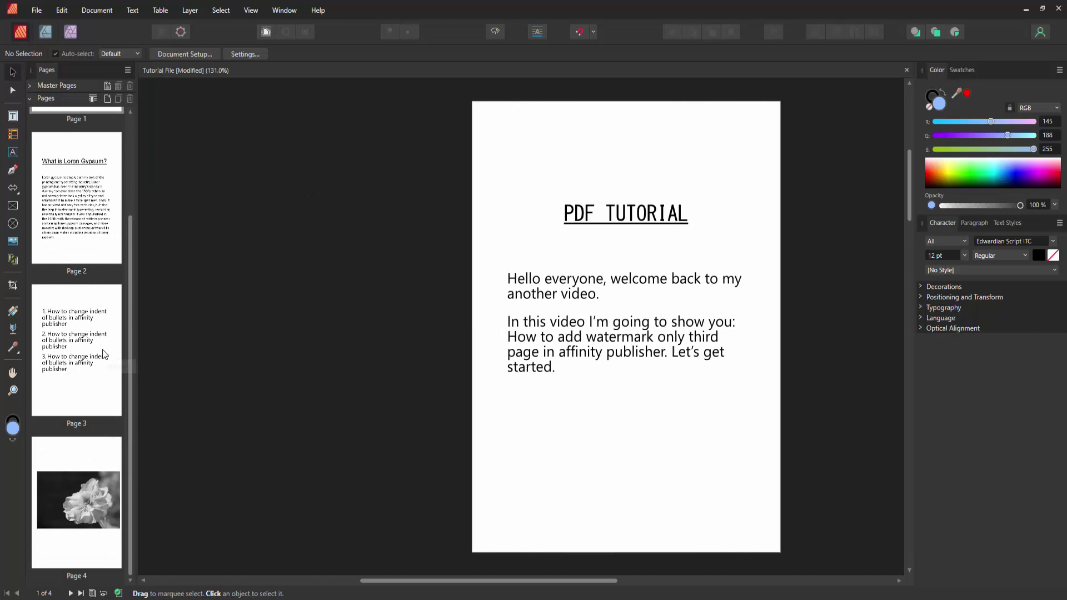
Step: Select page 3, then open Master A from the Master Pages list for editing
click(106, 350)
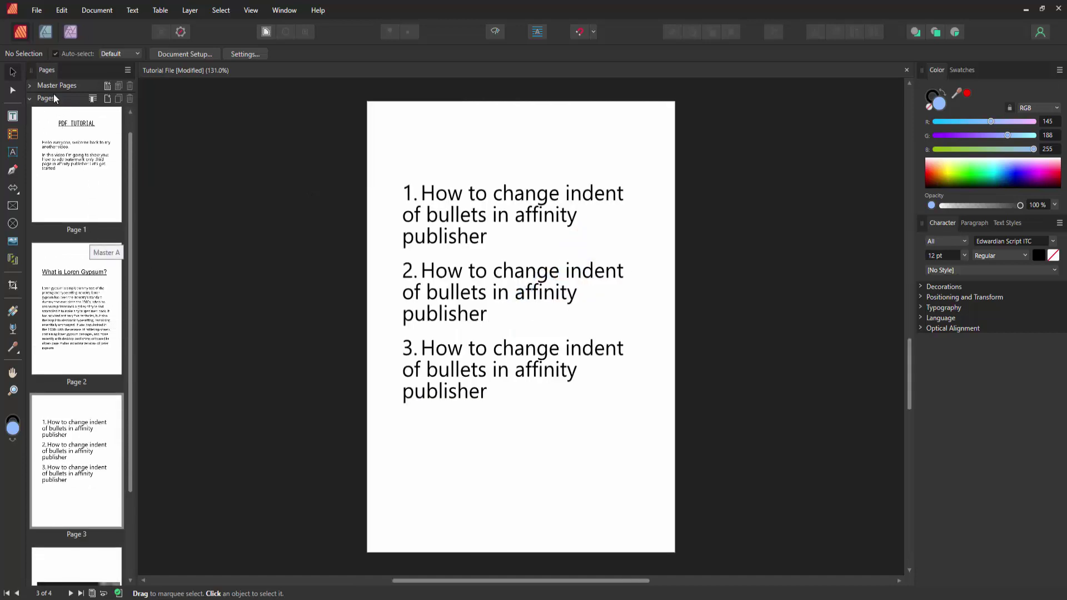
click(29, 86)
click(73, 162)
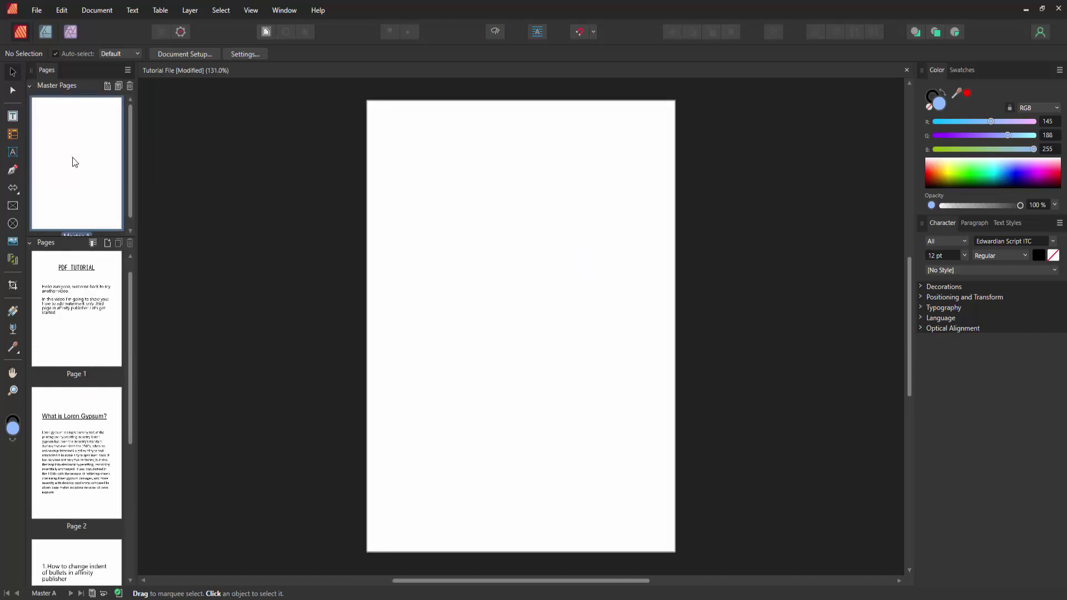
Step: Draw a text frame across Master A and widen it so 'PDF TUTORIAL' fits on one line
click(12, 116)
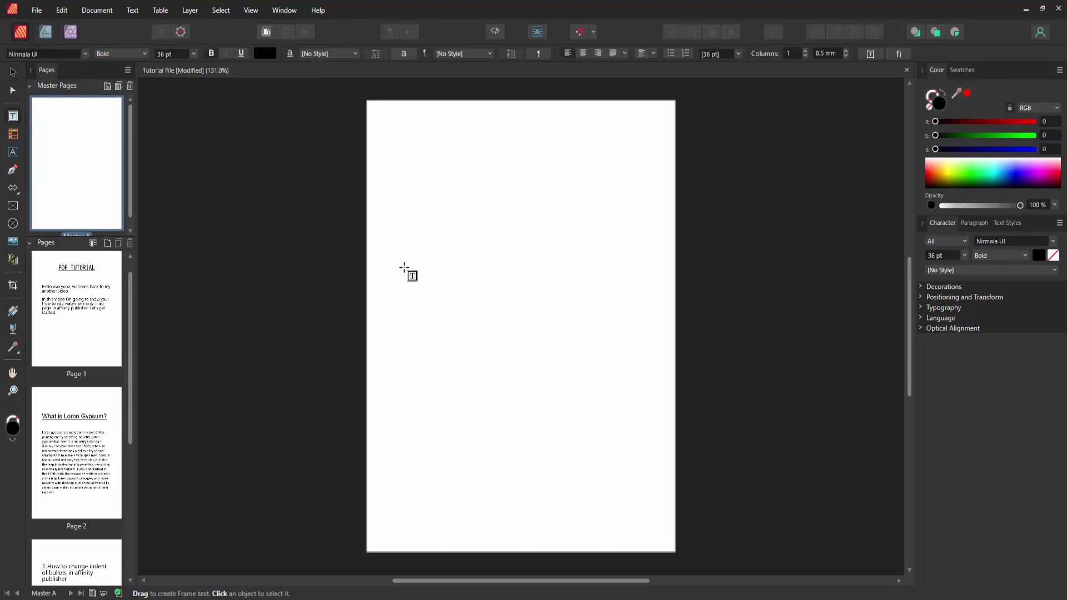
drag(397, 261, 414, 266)
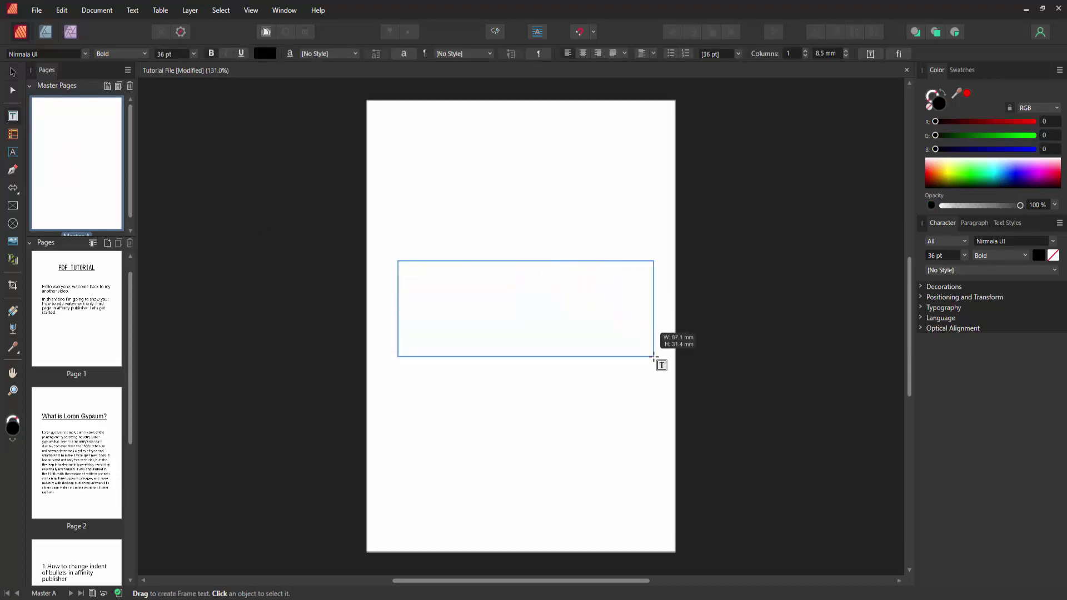
drag(482, 288, 659, 361)
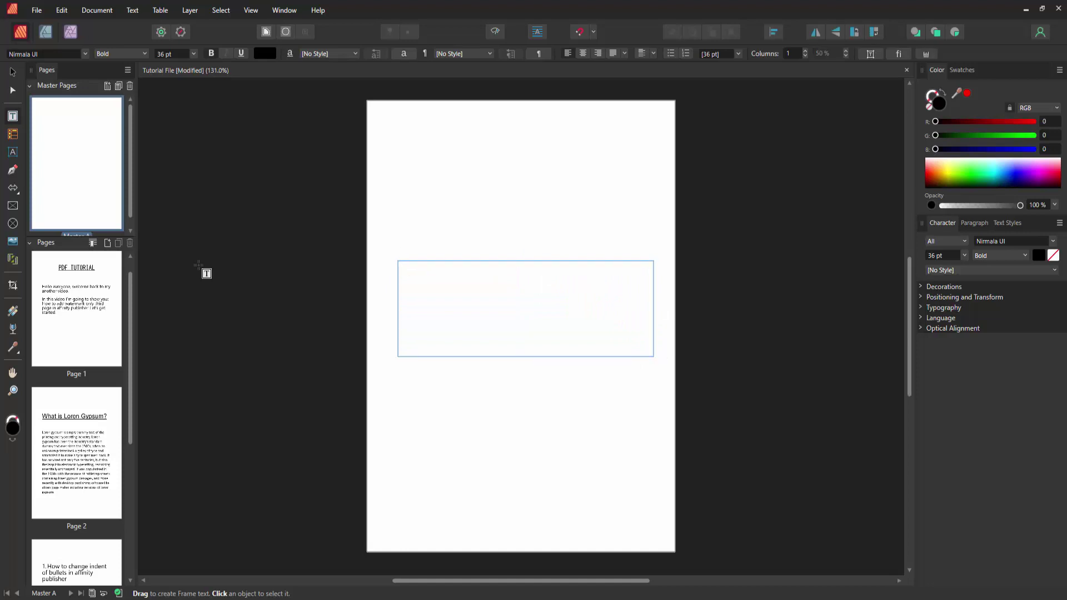
text(PDF TU)
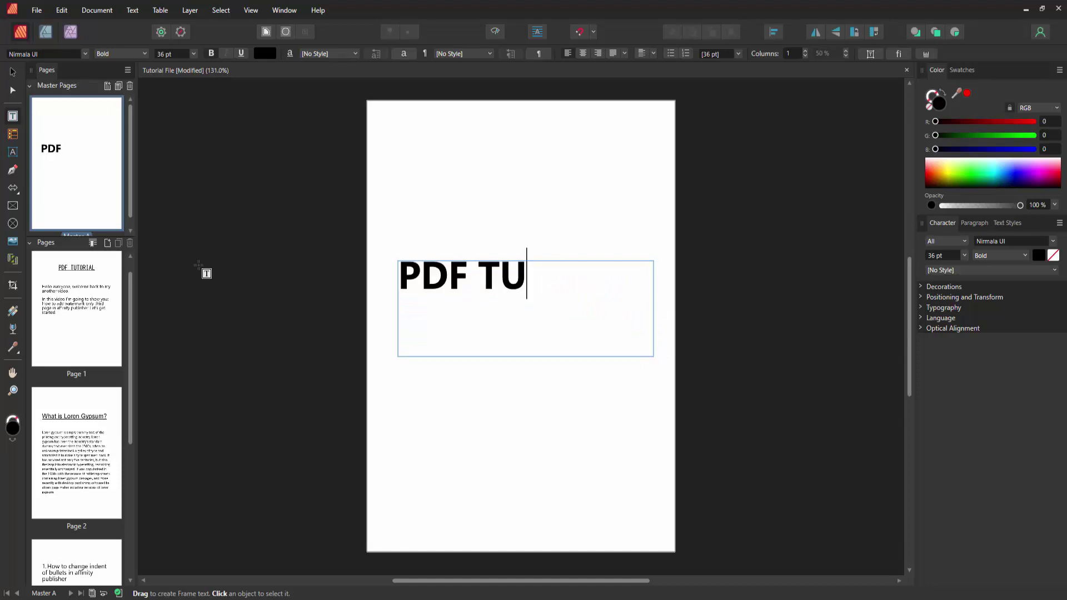
text(TORIA)
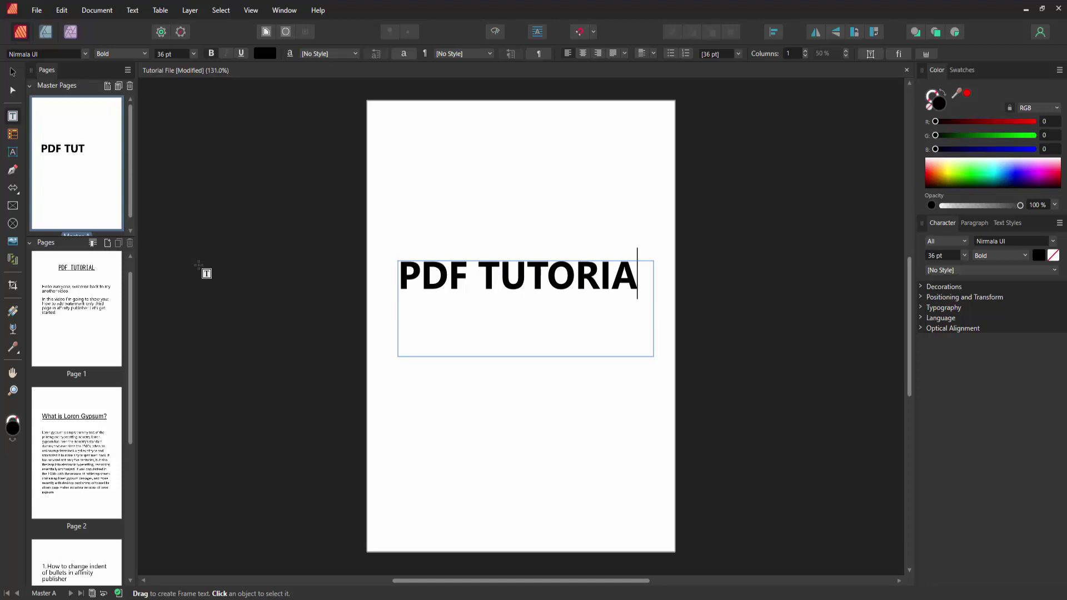
text(L)
mouse_move(652, 307)
mouse_down()
mouse_move(683, 308)
mouse_move(349, 283)
mouse_move(358, 294)
mouse_up()
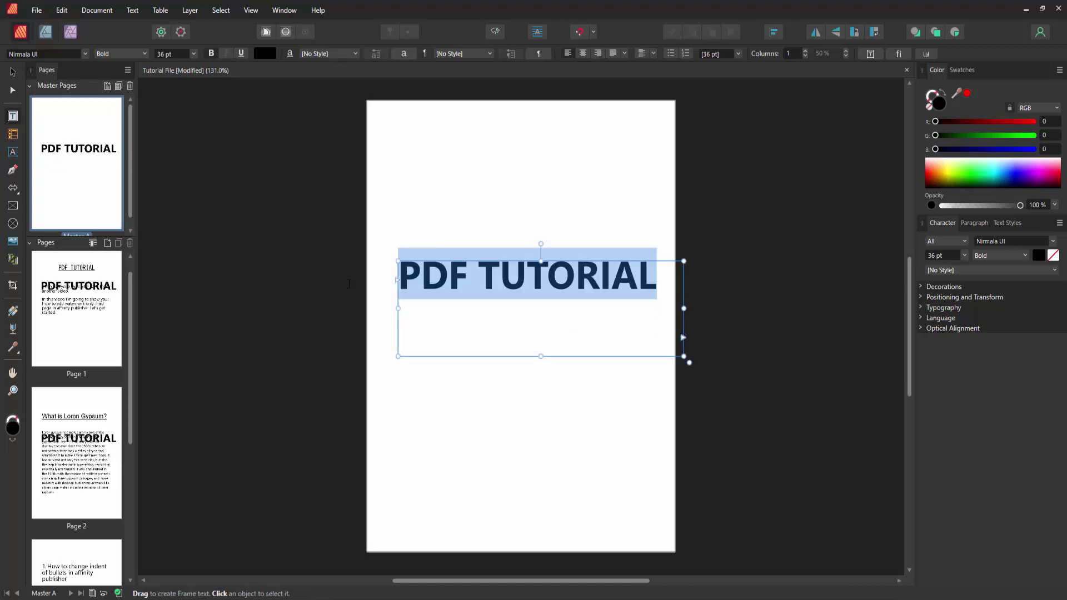
Step: Make the PDF TUTORIAL text blue at 40% opacity
click(264, 54)
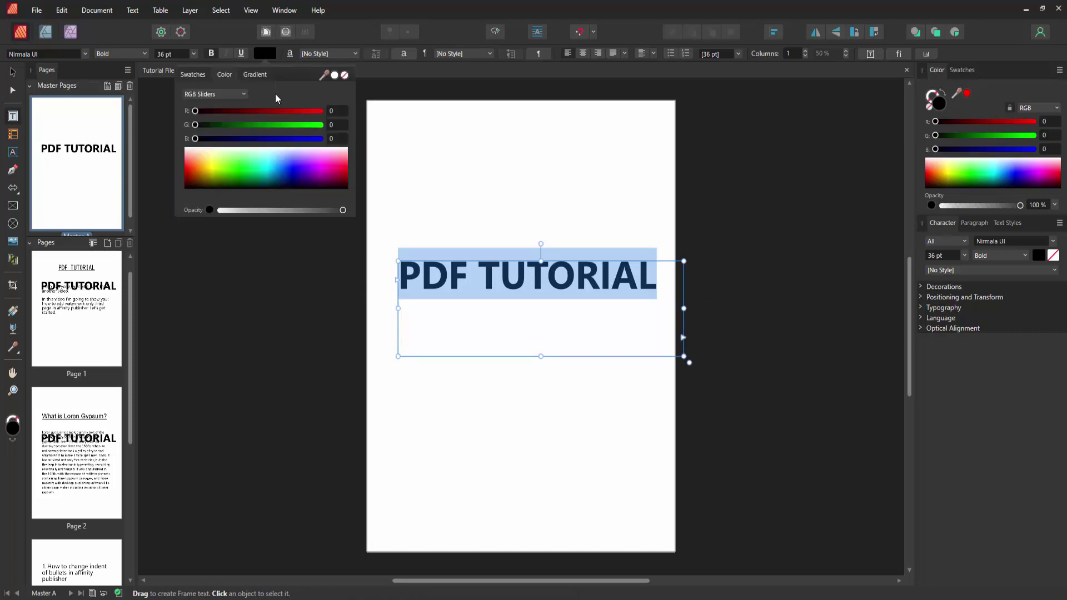
click(275, 160)
drag(274, 160, 282, 173)
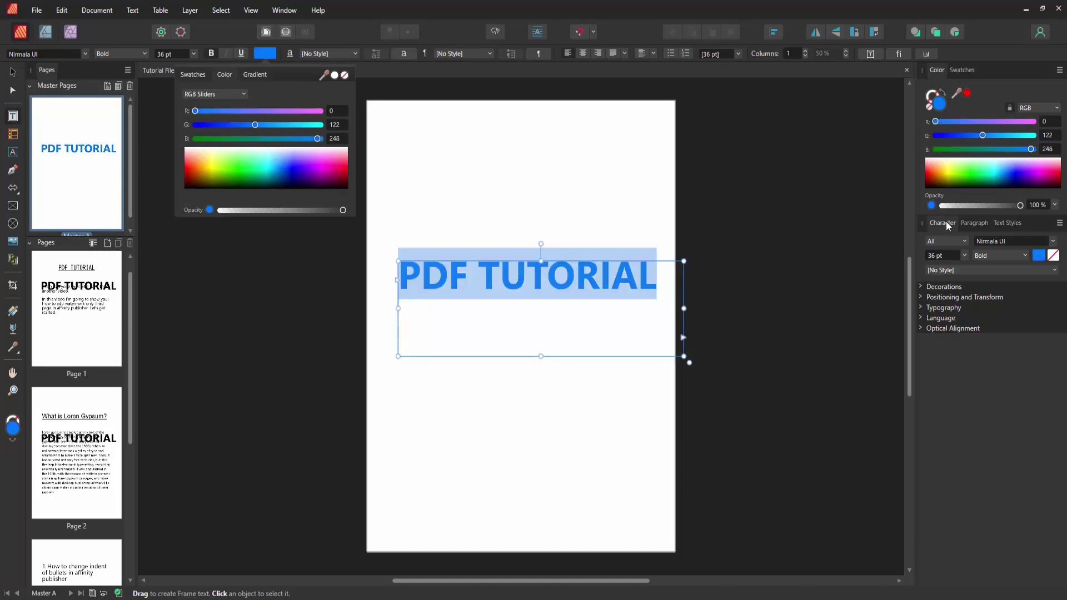
click(1033, 204)
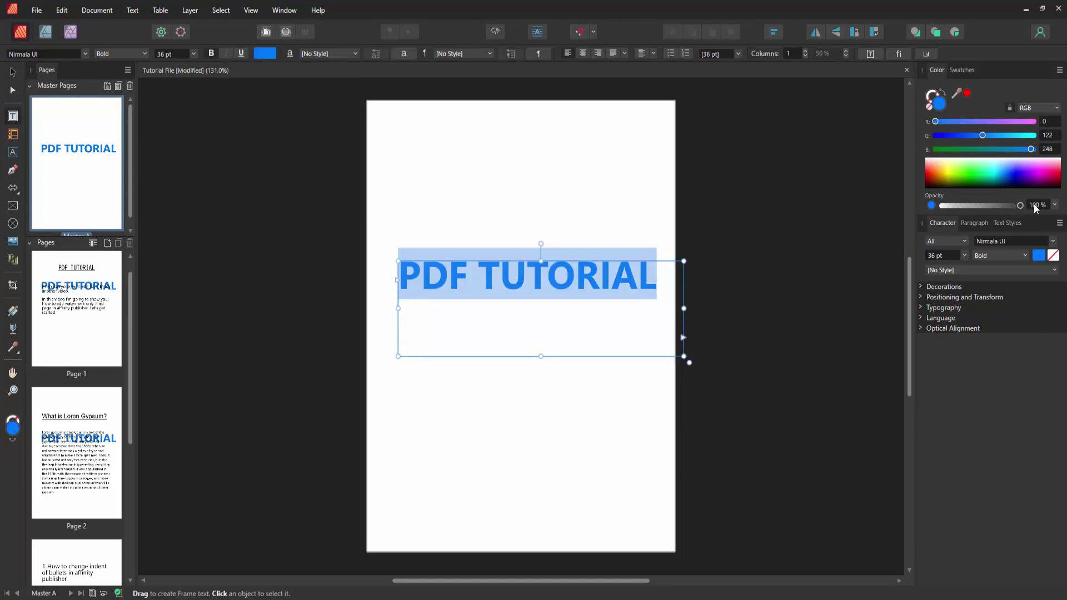
text(40)
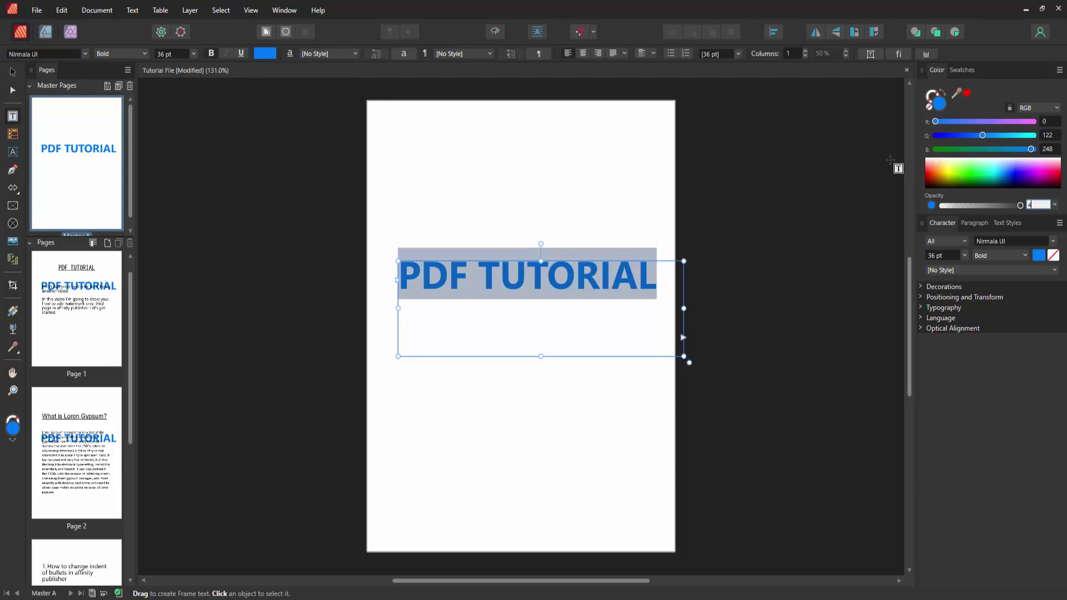
text(0 %)
key(Return)
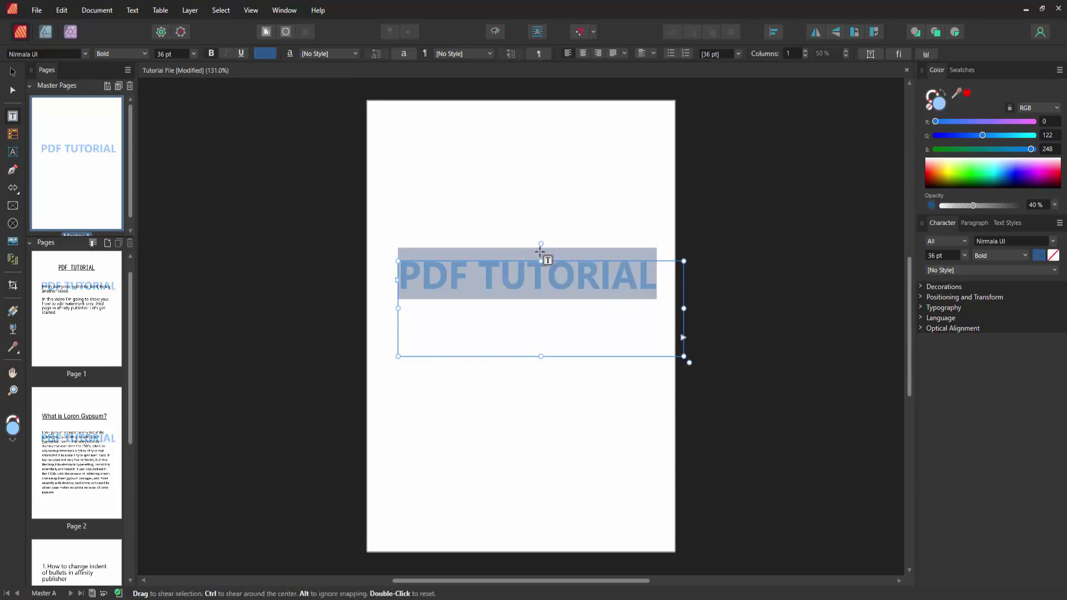
Step: Rotate the PDF TUTORIAL frame to a steep diagonal across the page
mouse_move(541, 244)
mouse_down()
mouse_move(513, 225)
mouse_move(472, 222)
mouse_up()
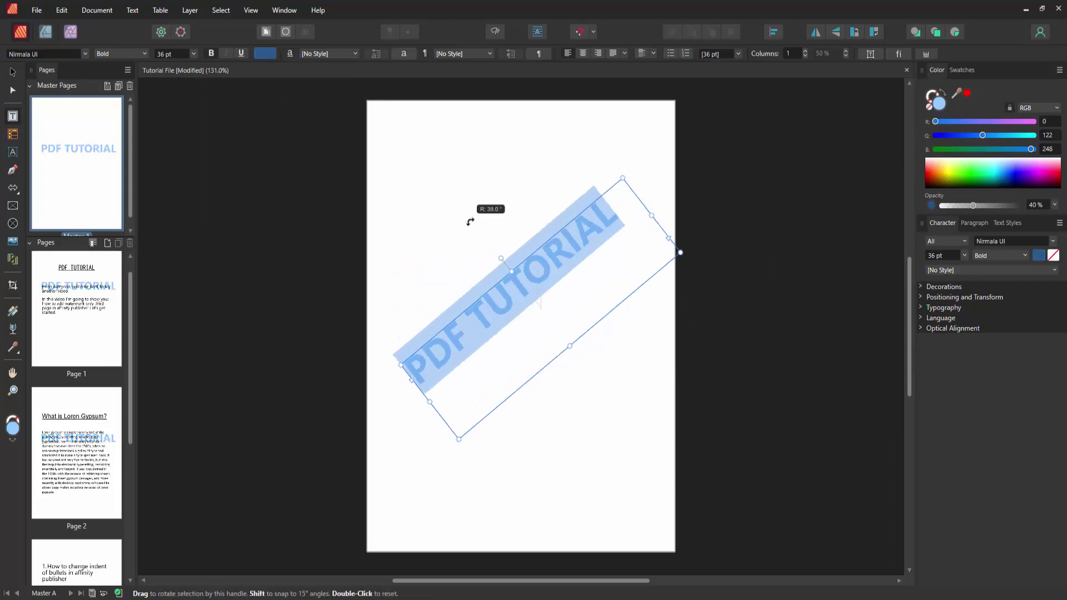
key(Escape)
drag(532, 254, 537, 270)
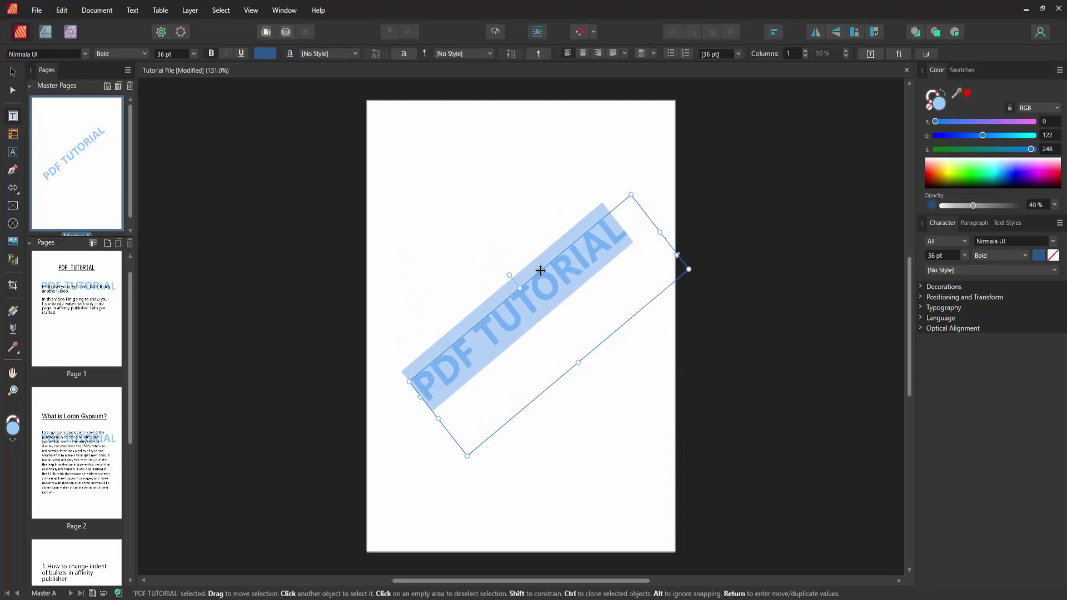
Step: Show the Layers panel and collapse the Master Pages list
click(283, 10)
click(287, 170)
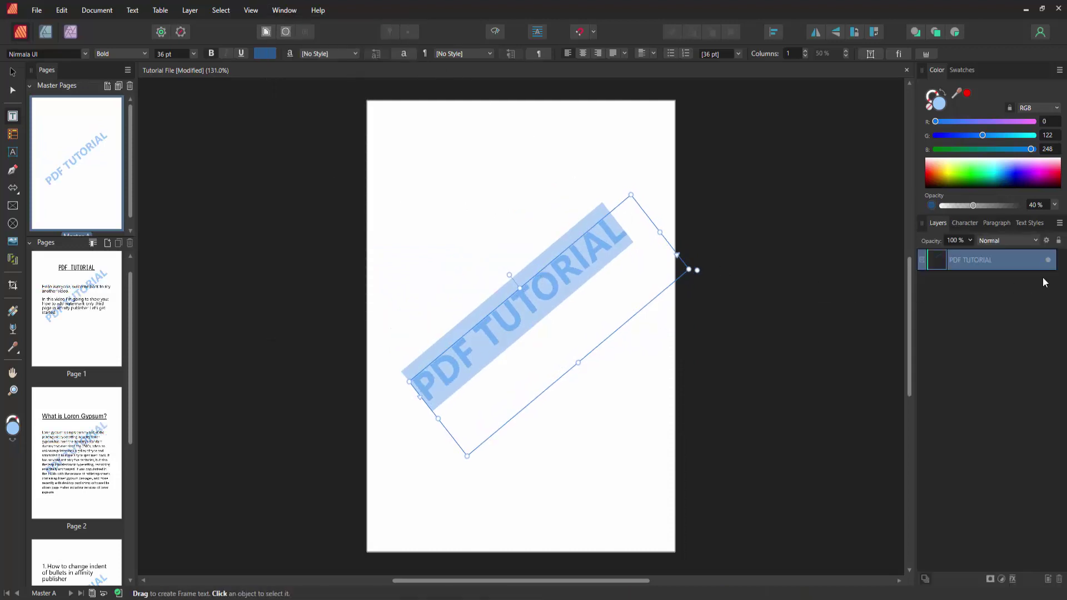
click(60, 84)
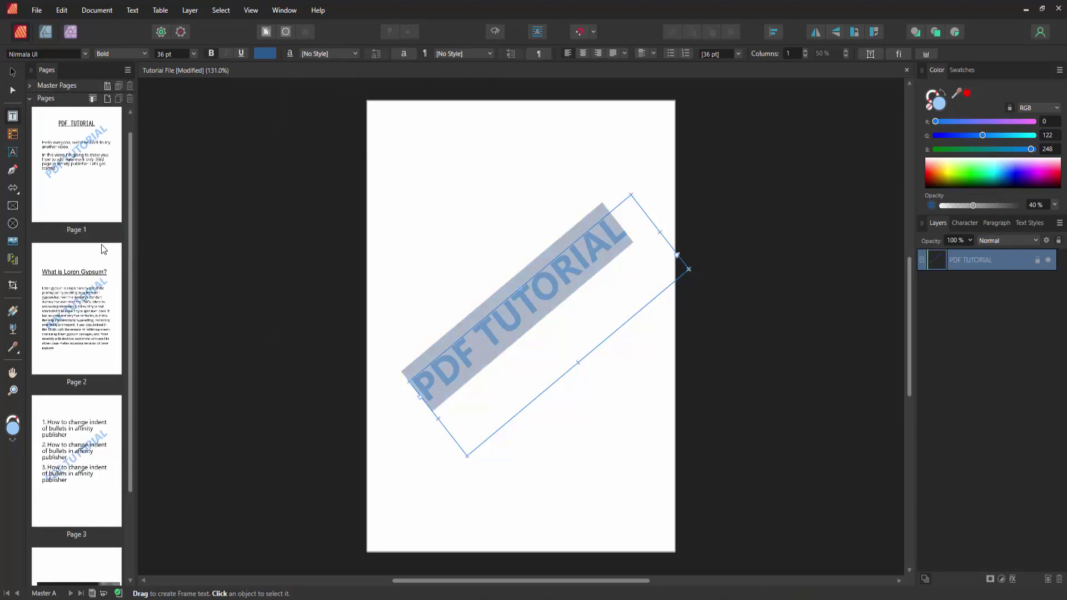
Step: Hide the Master A watermark layer on page 1, then move to page 2
click(84, 191)
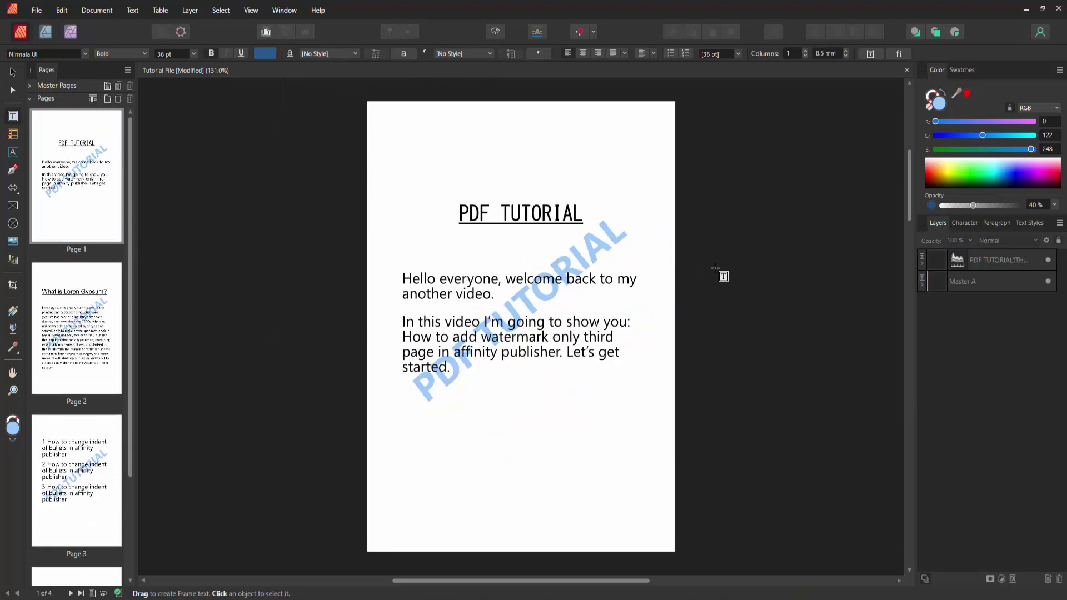
click(1004, 281)
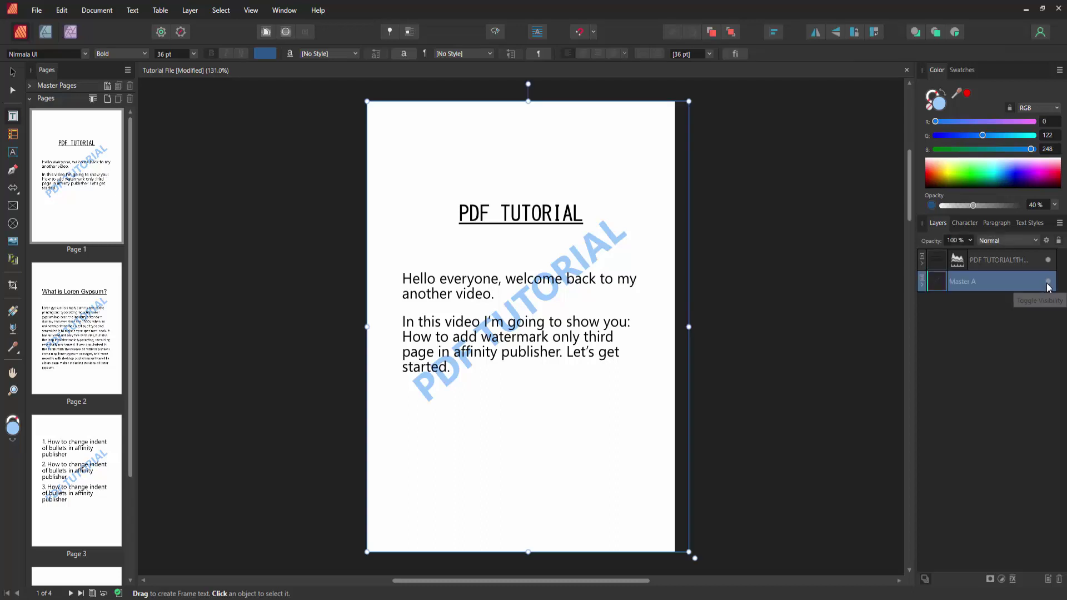
click(1049, 282)
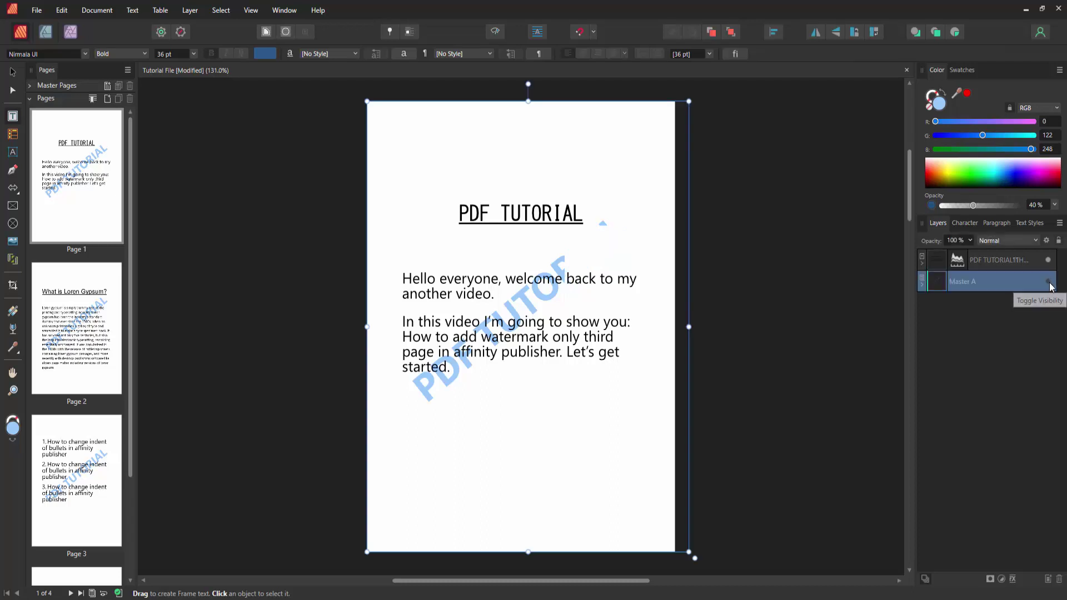
click(43, 332)
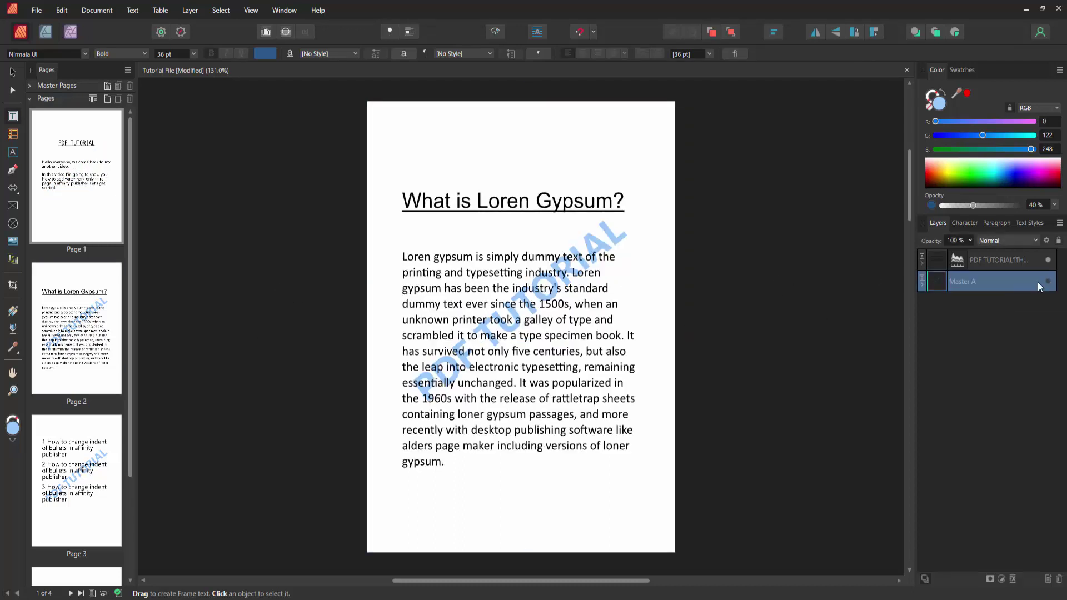
scroll(98, 449, down, 3)
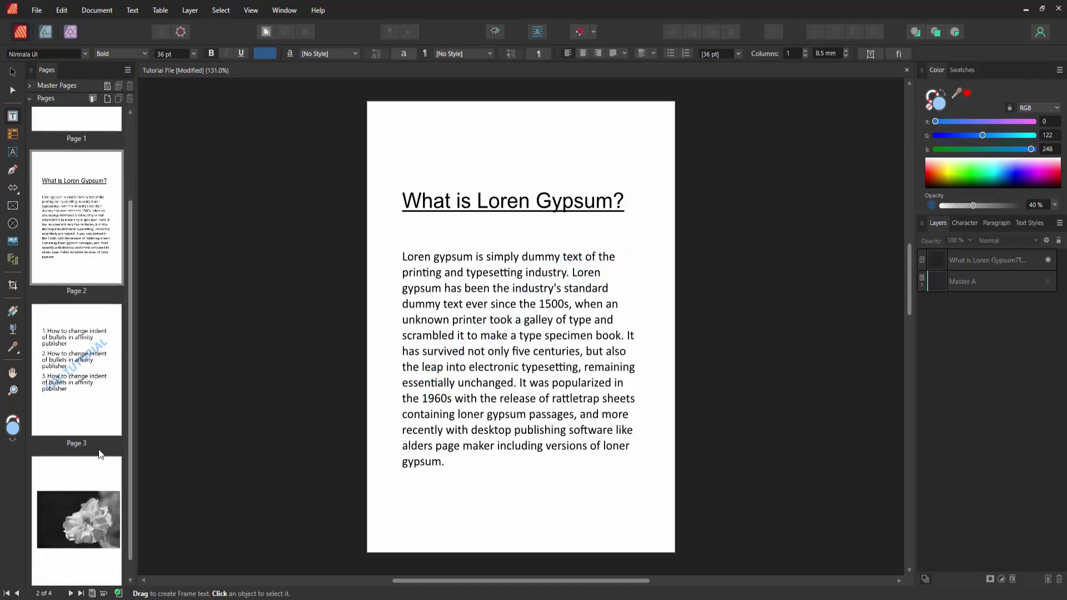
Step: Check the watermark on pages 4, 3 and 1, then return to page 3 with nothing selected
click(97, 472)
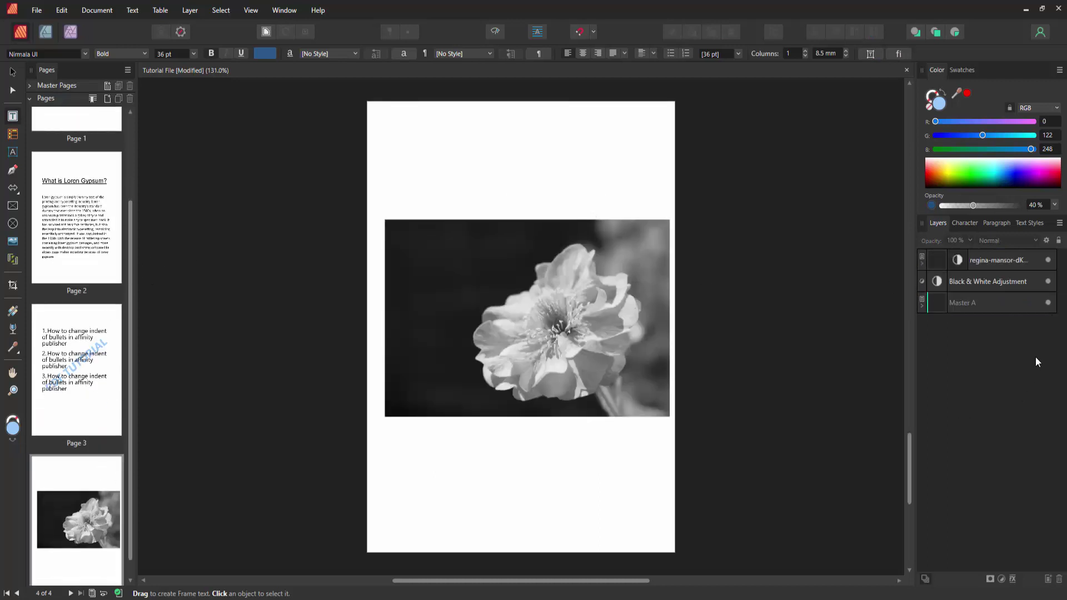
click(106, 354)
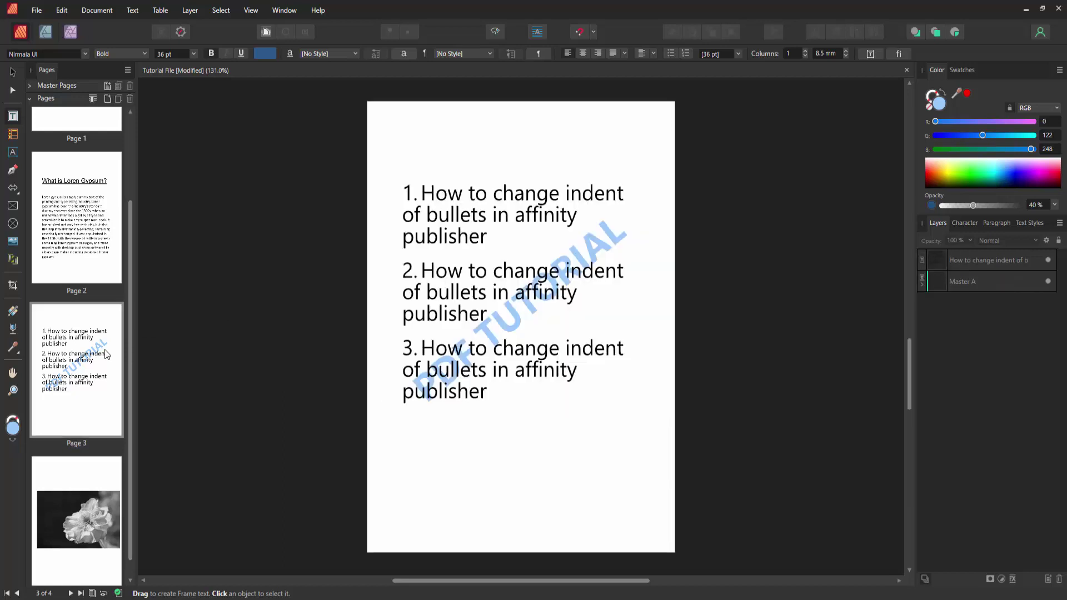
scroll(106, 354, up, 2)
click(95, 188)
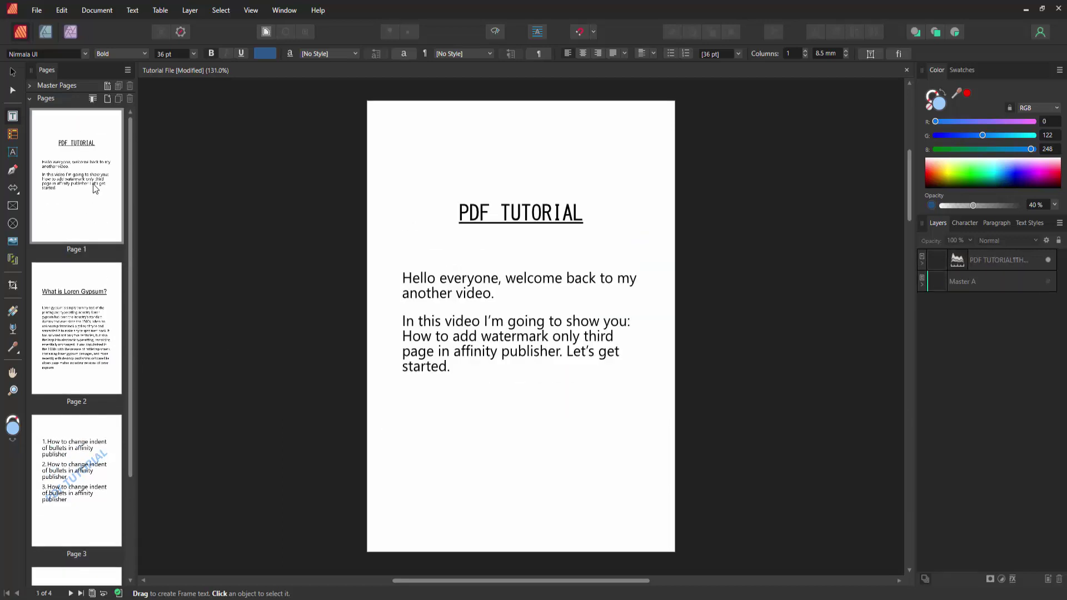
scroll(90, 294, down, 2)
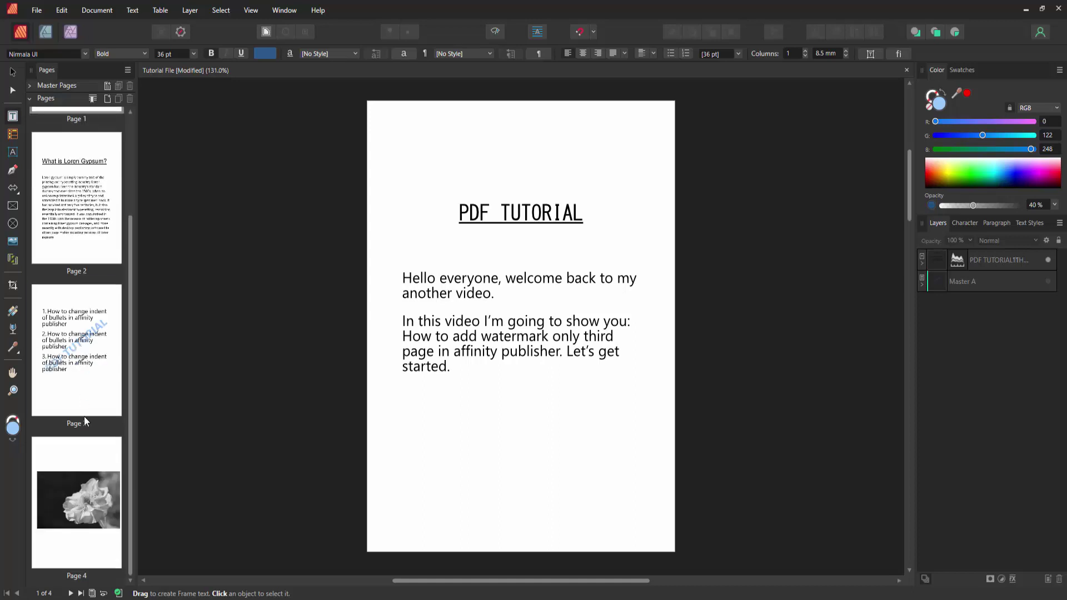
click(84, 379)
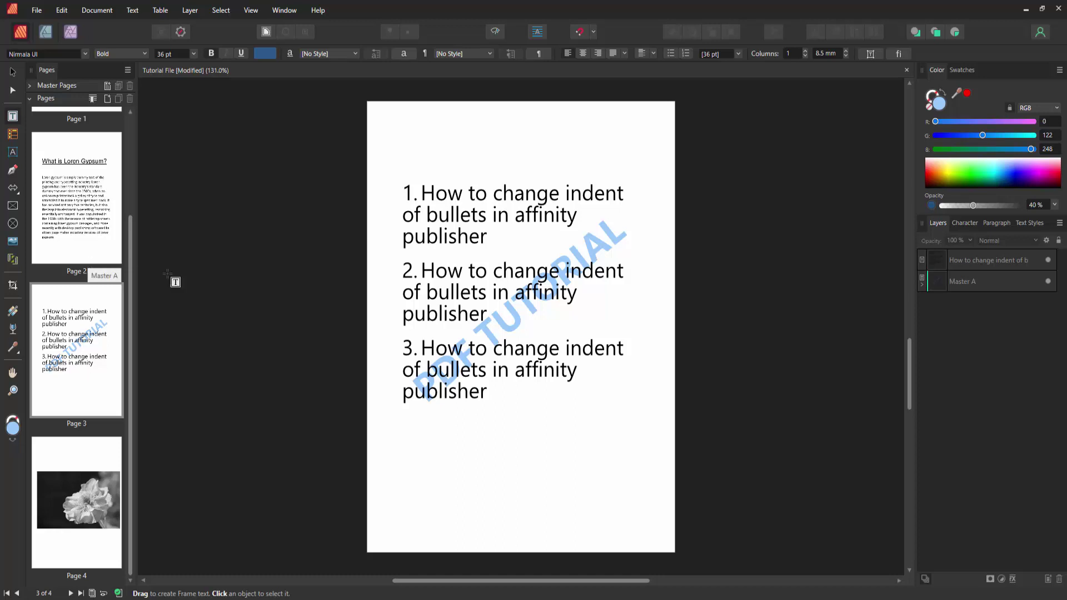
click(12, 71)
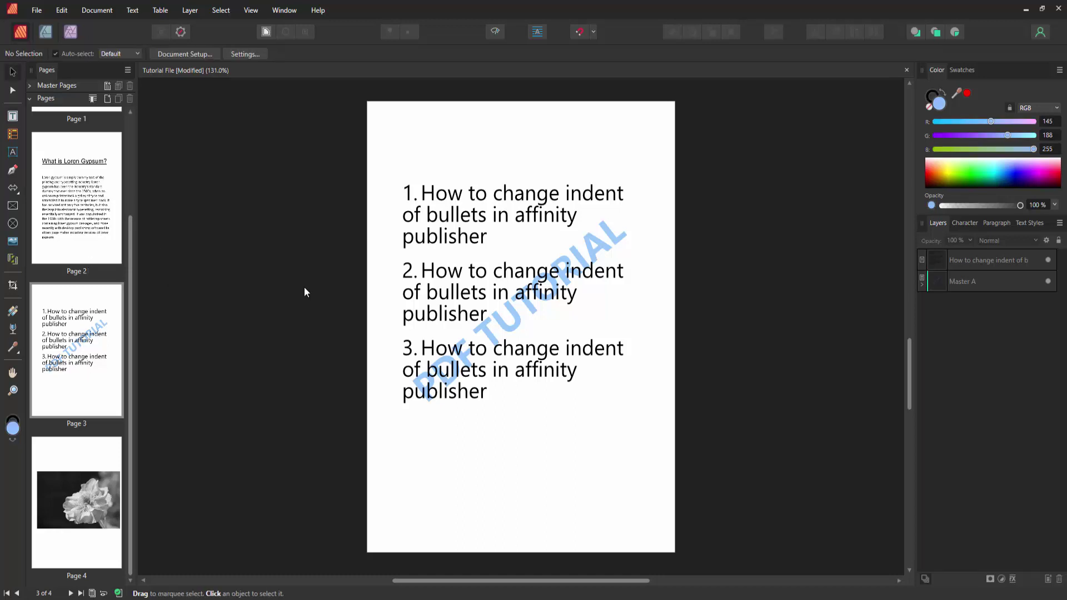